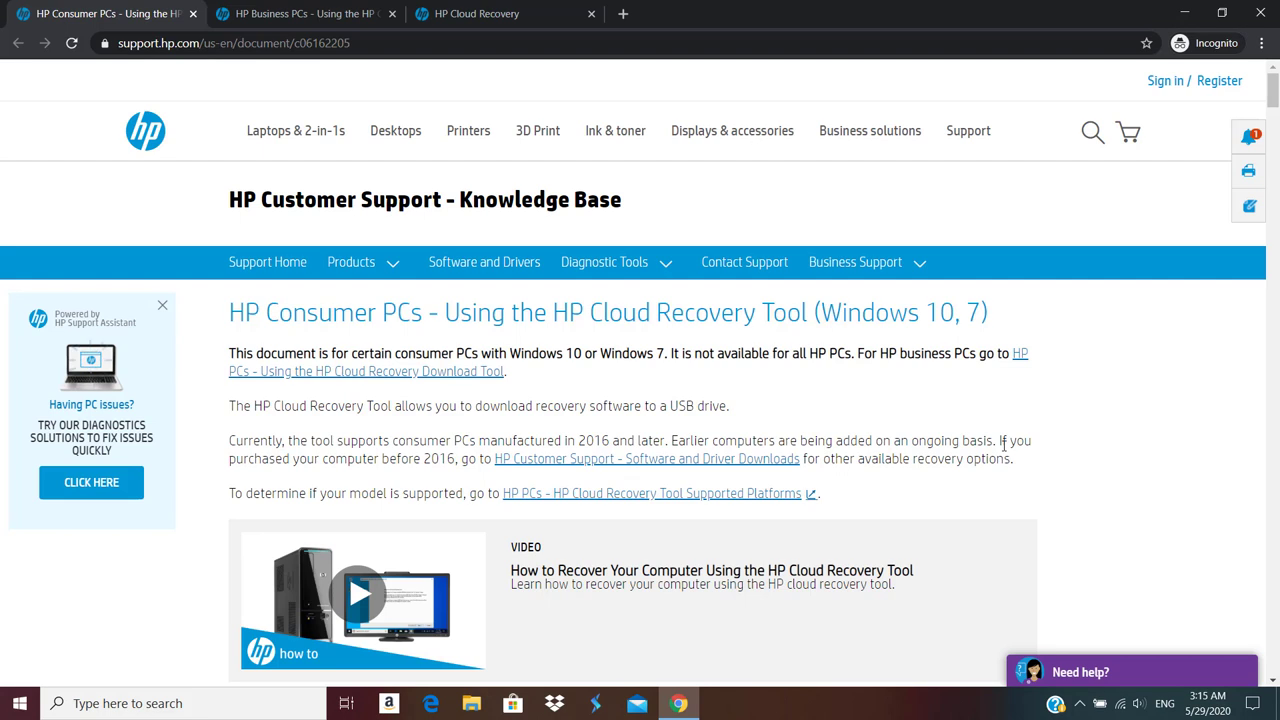
- Scroll the HP support article through the preparation and installation steps down to Step 3
scroll(707, 347, down, 2)
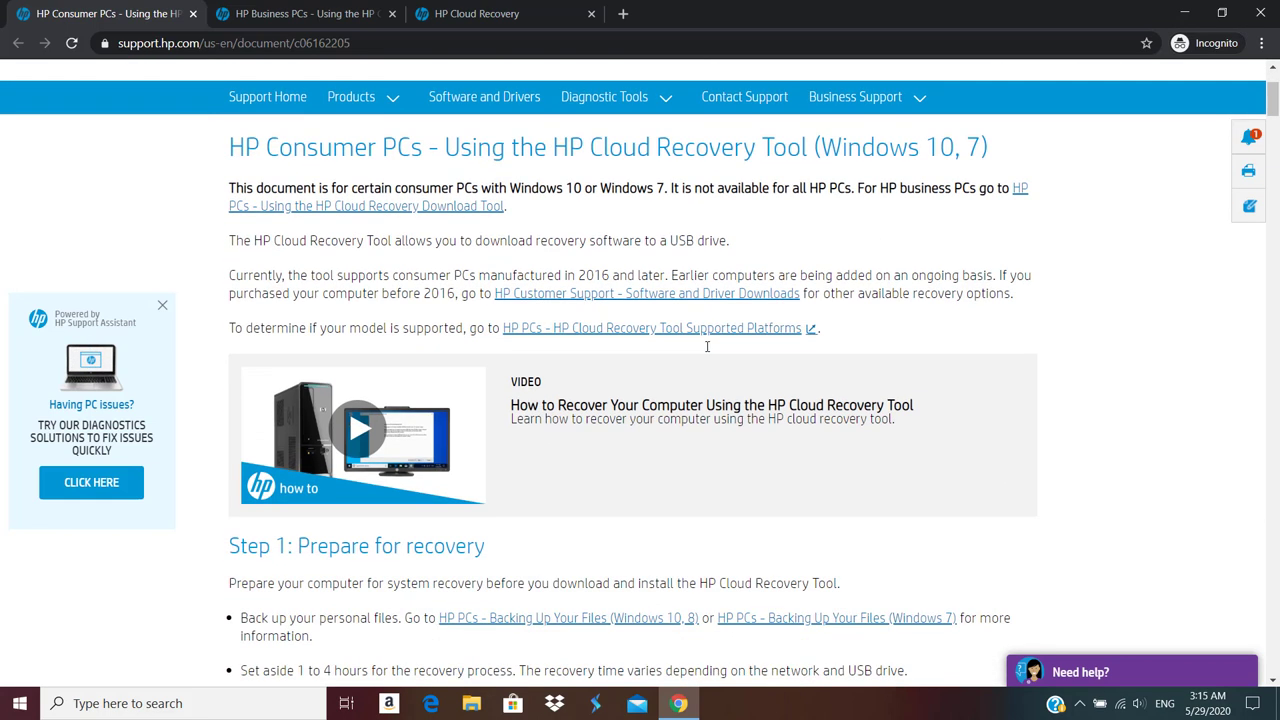
scroll(707, 347, down, 3)
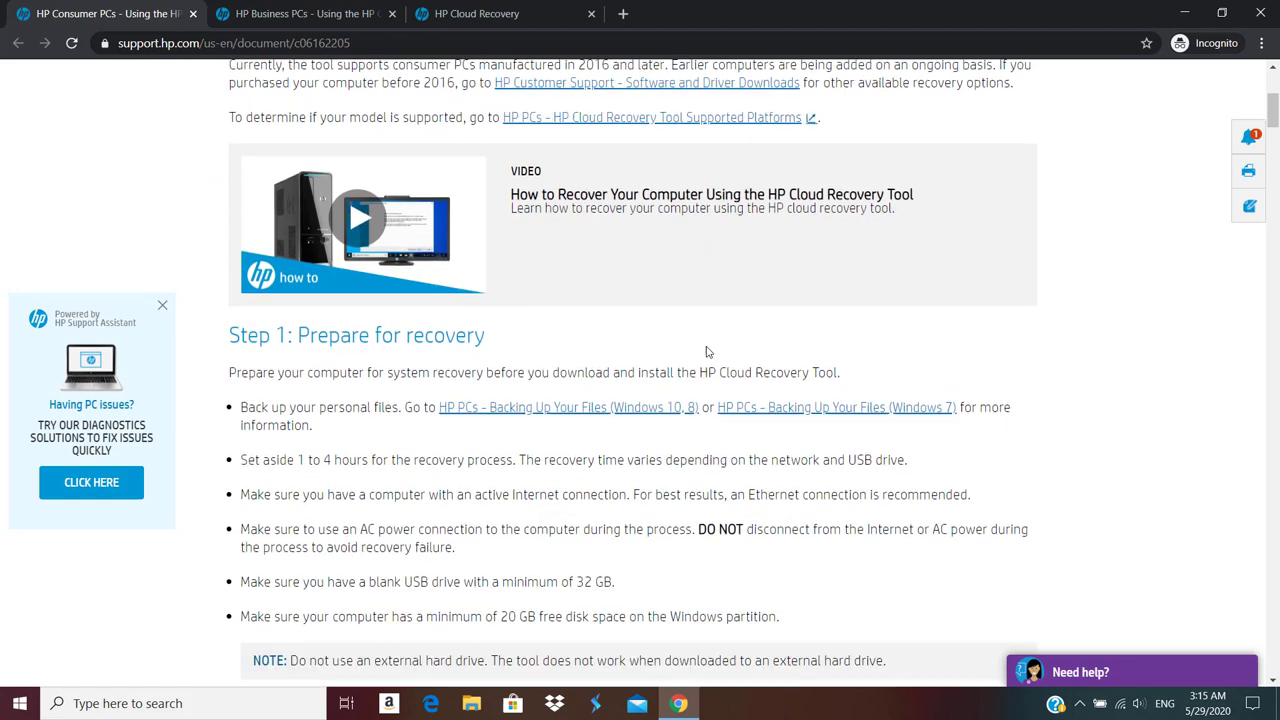
scroll(707, 351, down, 2)
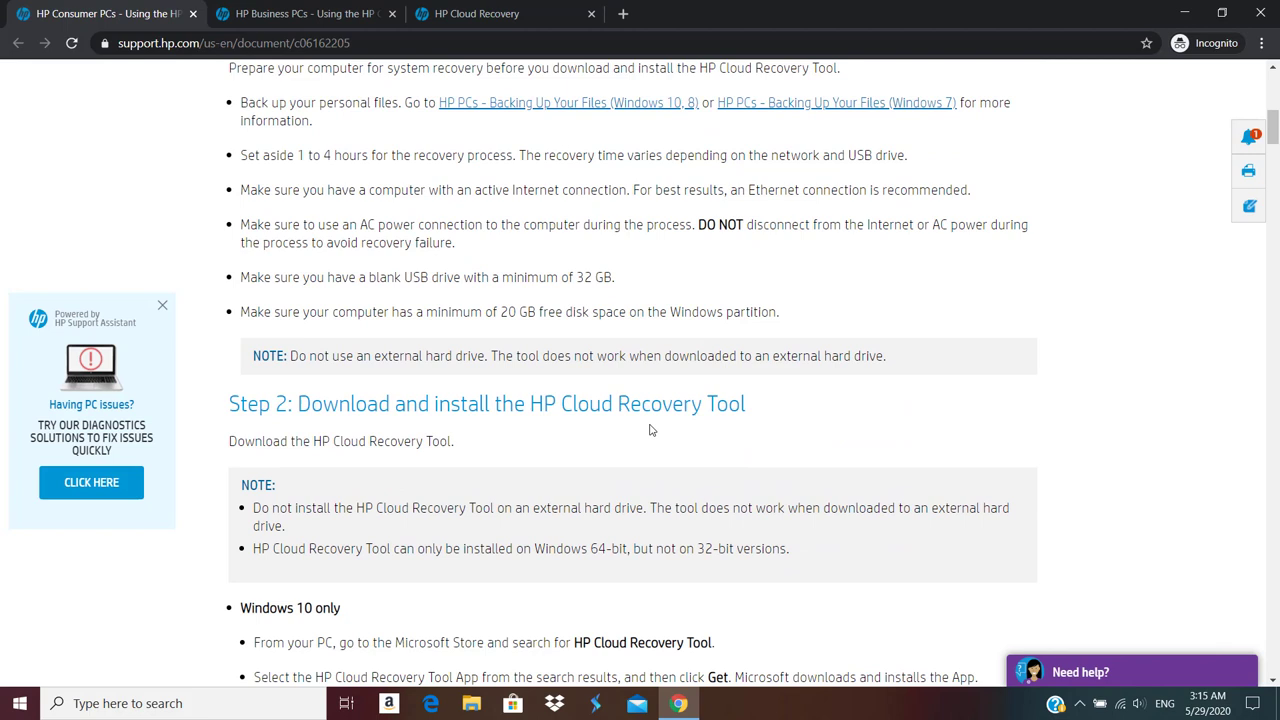
scroll(650, 430, down, 5)
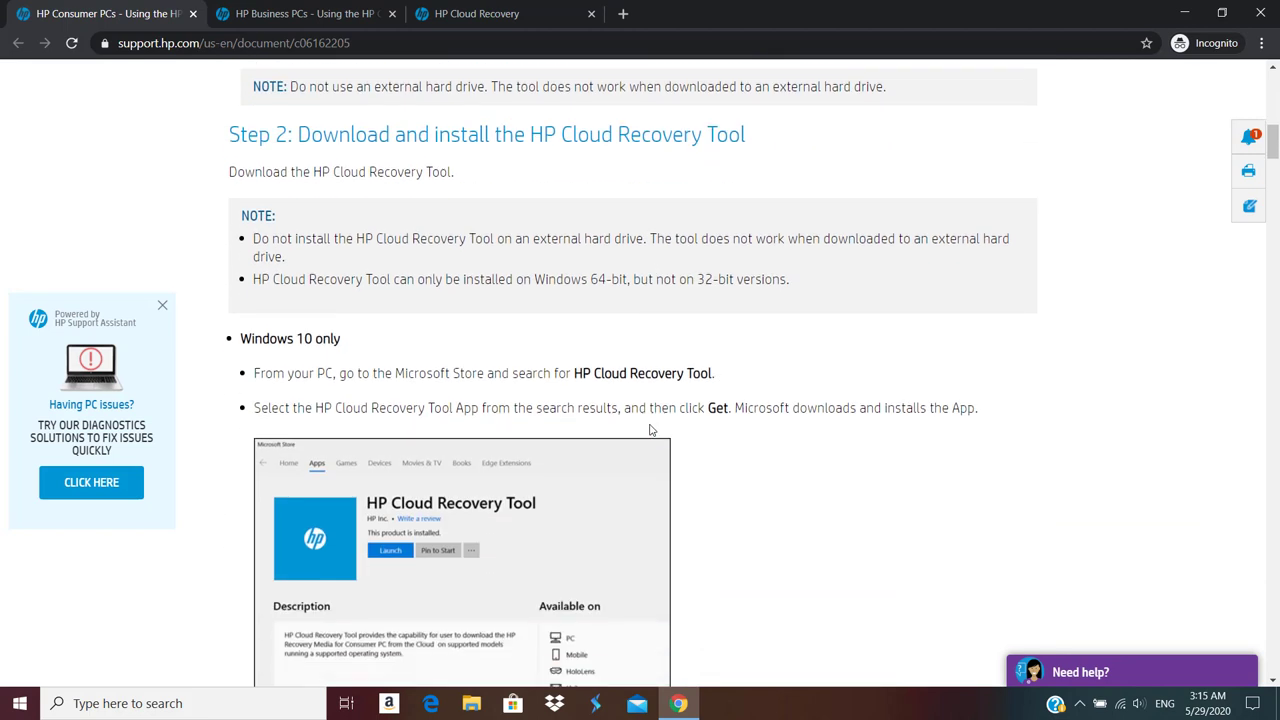
scroll(650, 430, down, 1)
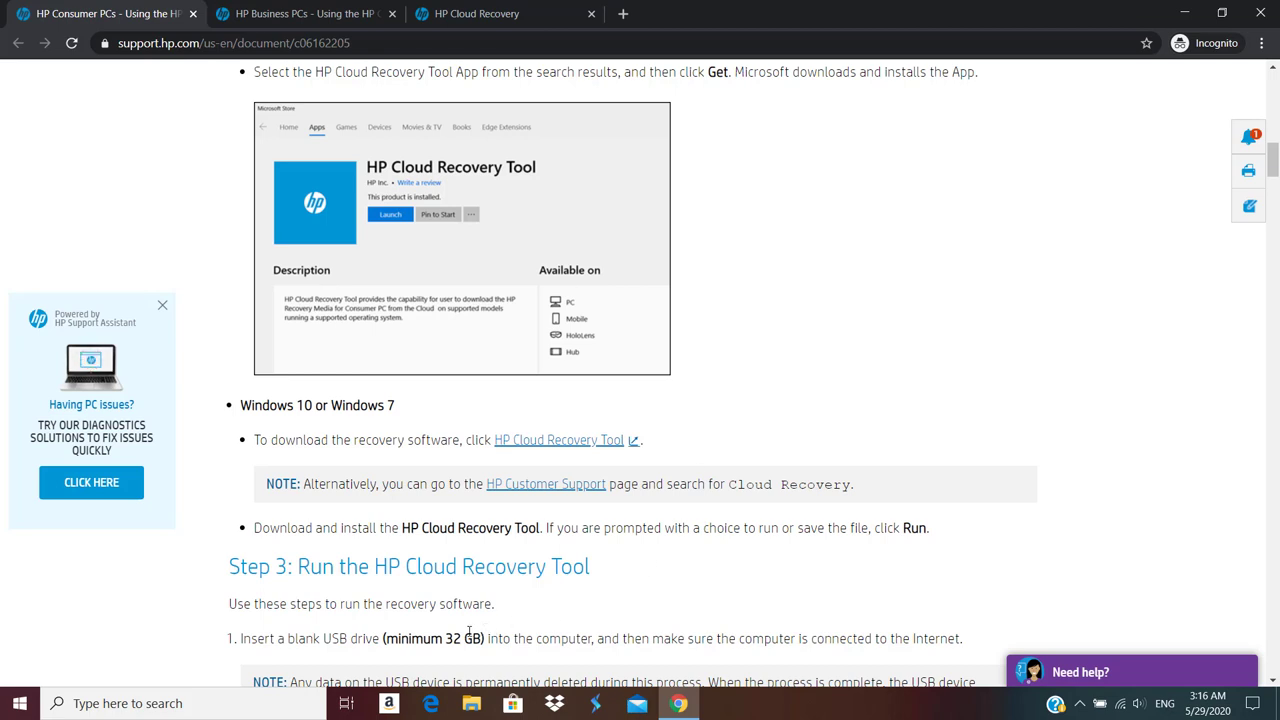
- Search Microsoft Store for 'hp' to reach the HP Cloud Recovery Tool app page
click(512, 704)
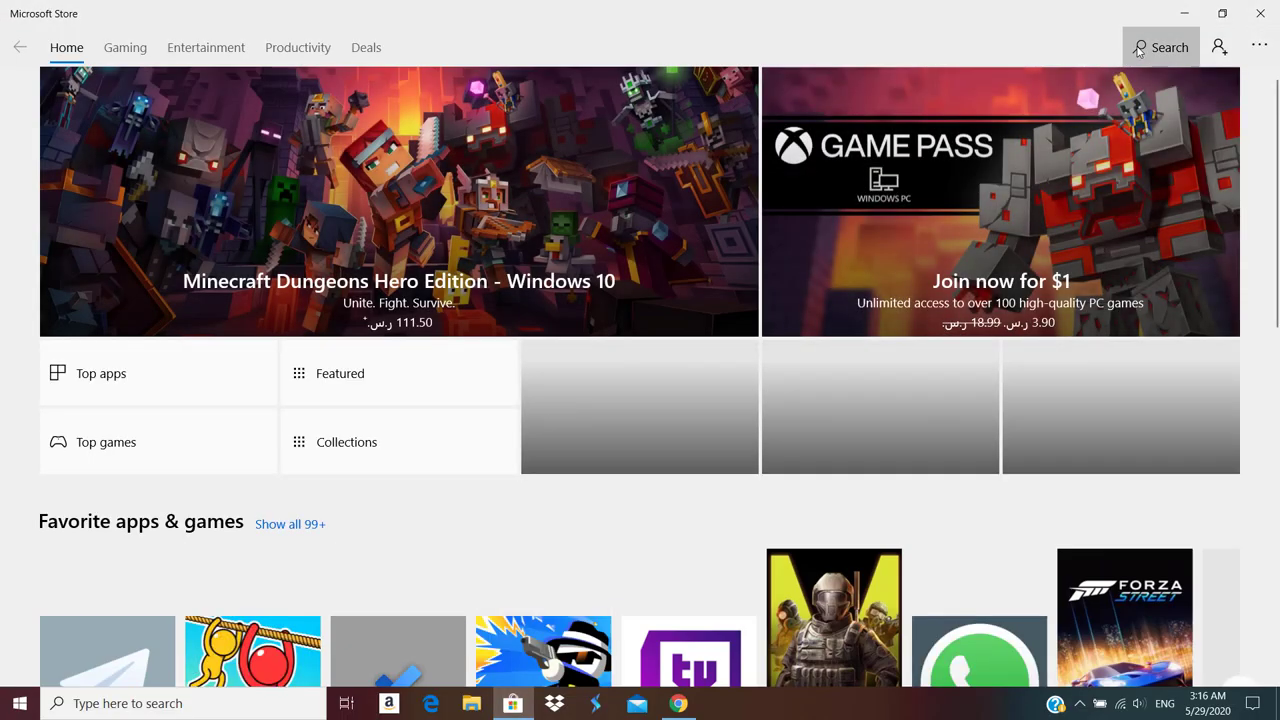
click(1137, 50)
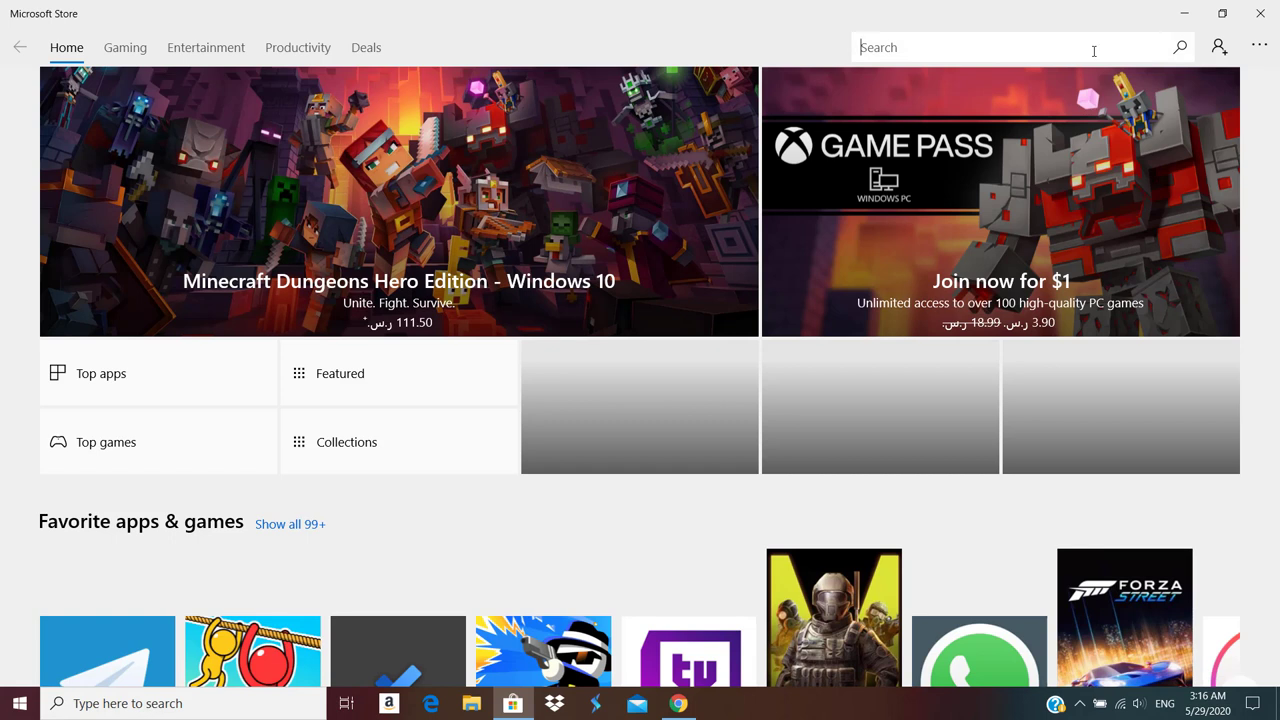
text(hp)
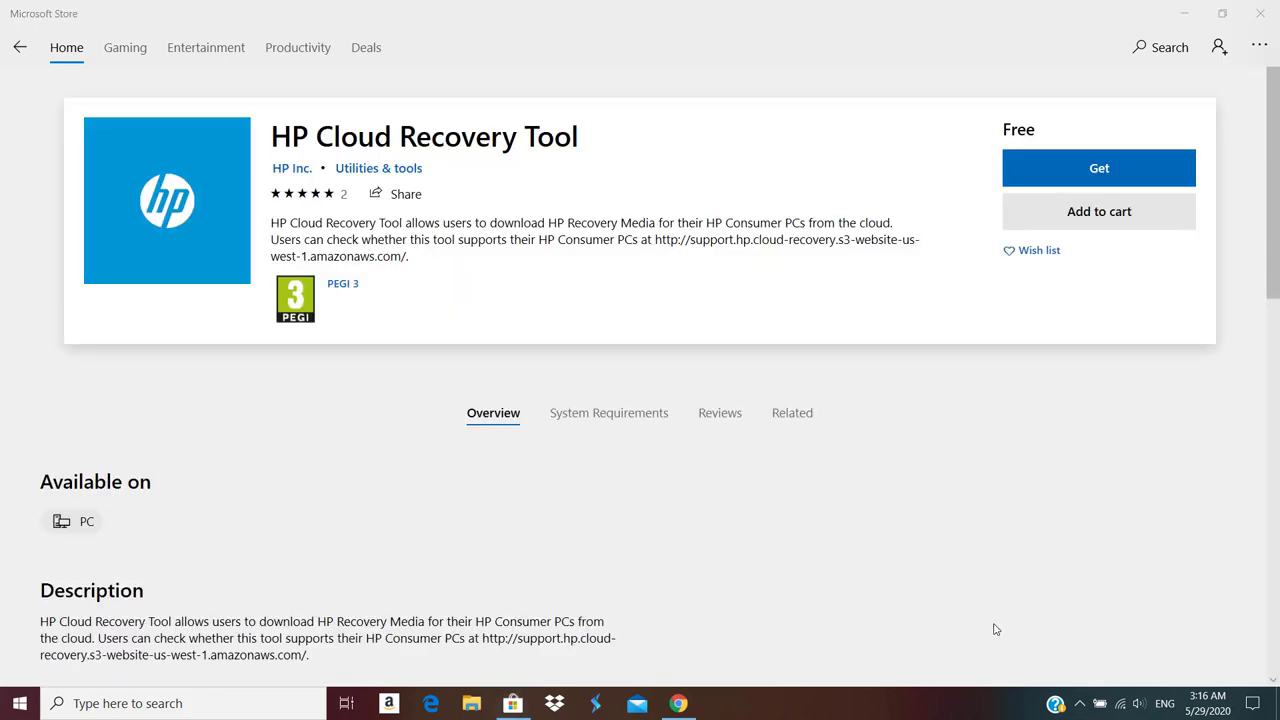
- Get and install the free HP Cloud Recovery Tool, skipping the Microsoft sign-in
click(1085, 171)
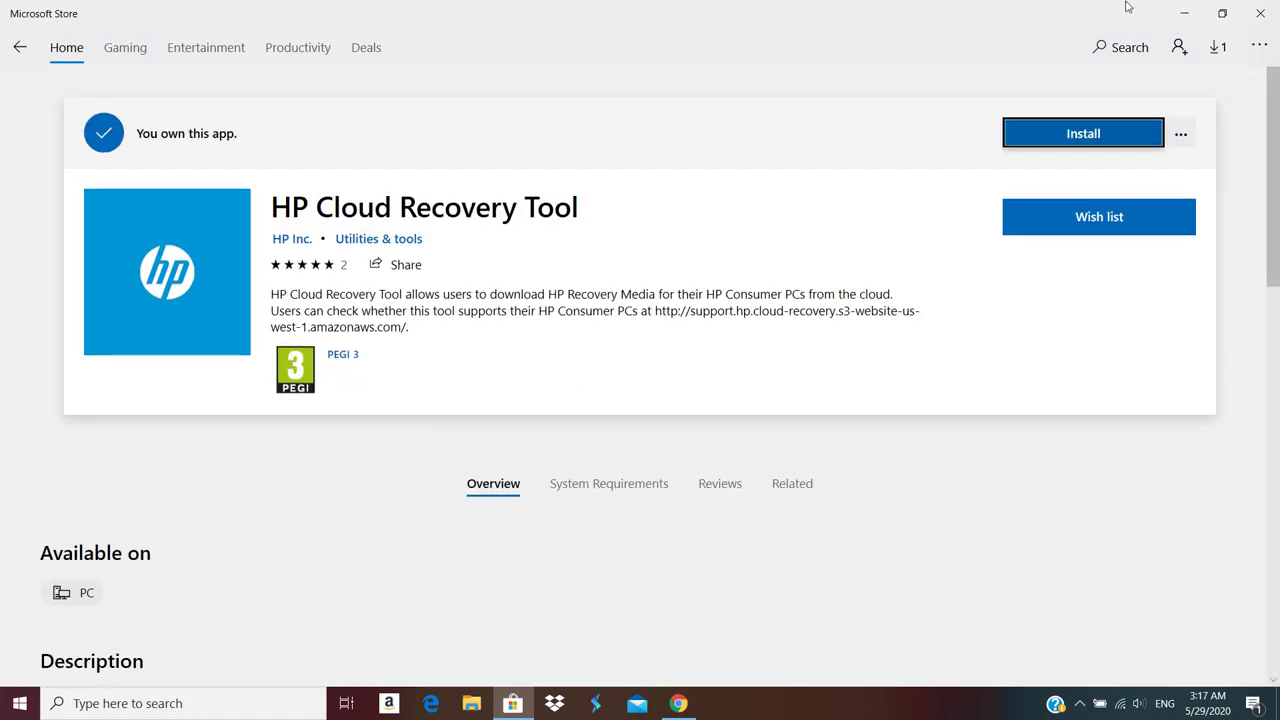
click(1060, 136)
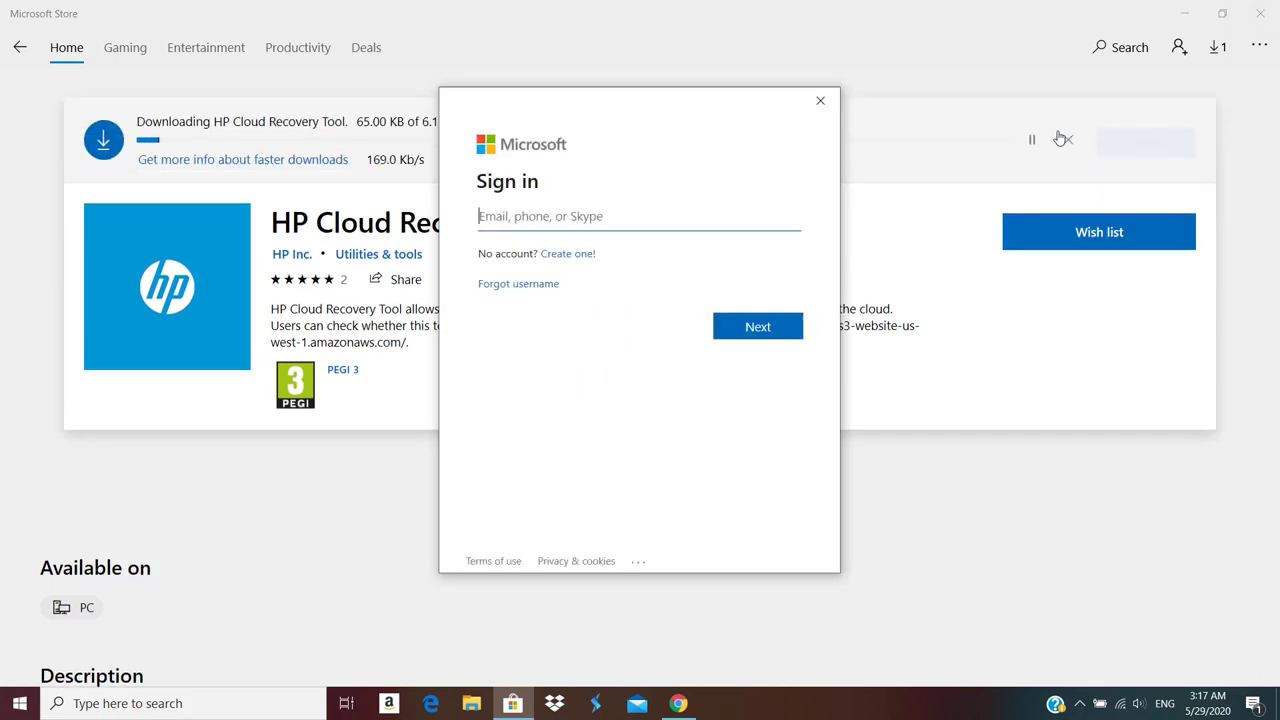
click(819, 100)
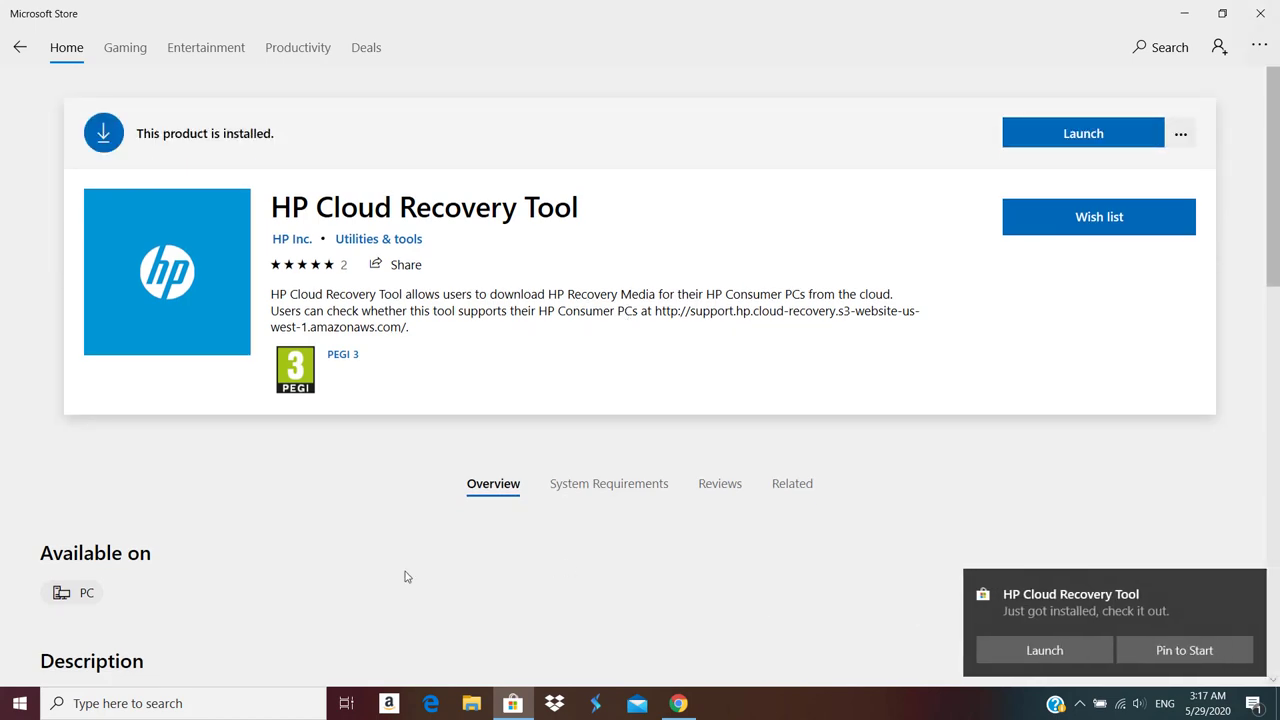
click(12, 706)
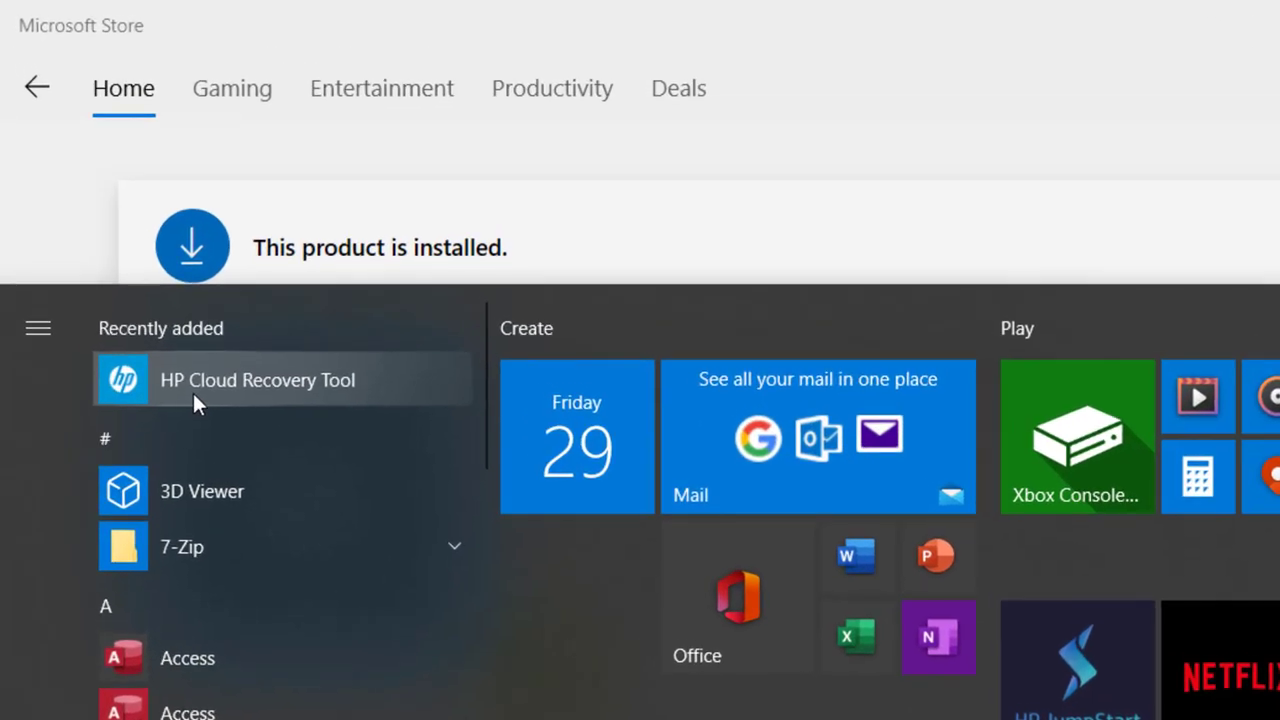
- Run HP Cloud Recovery Tool as administrator from the Start menu's Recently added list
right_click(169, 346)
mouse_move(333, 477)
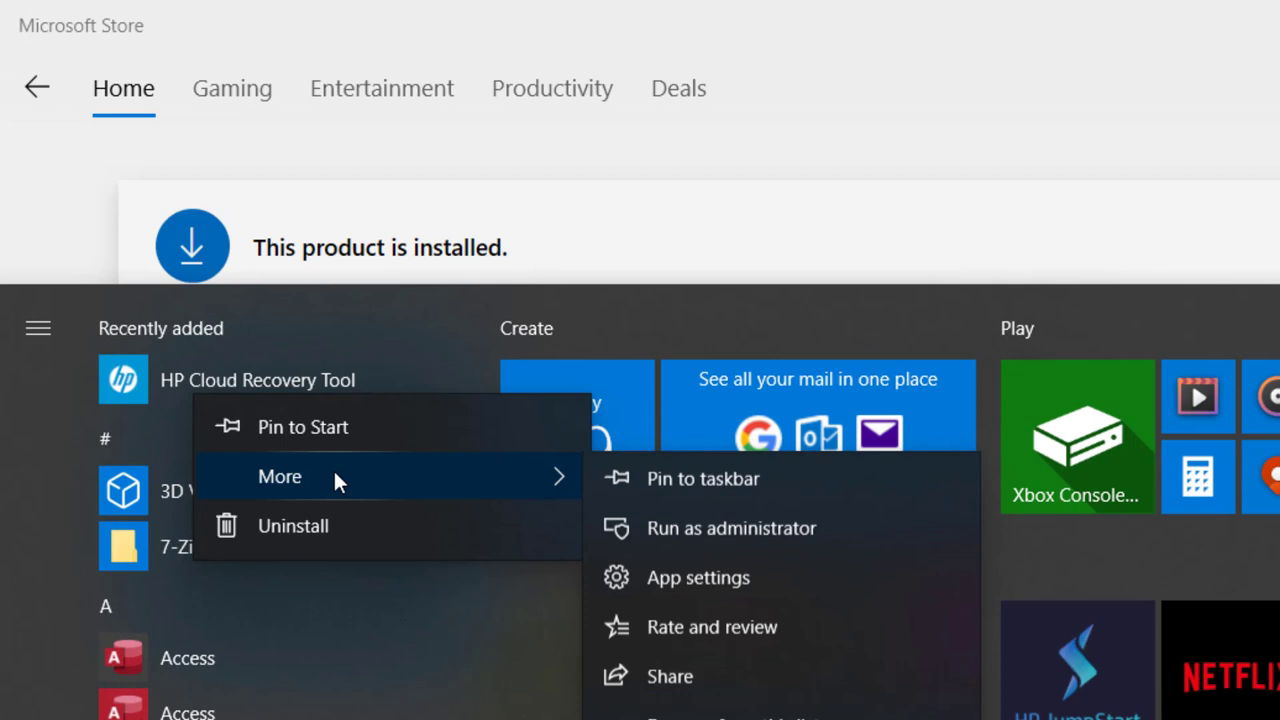
click(680, 538)
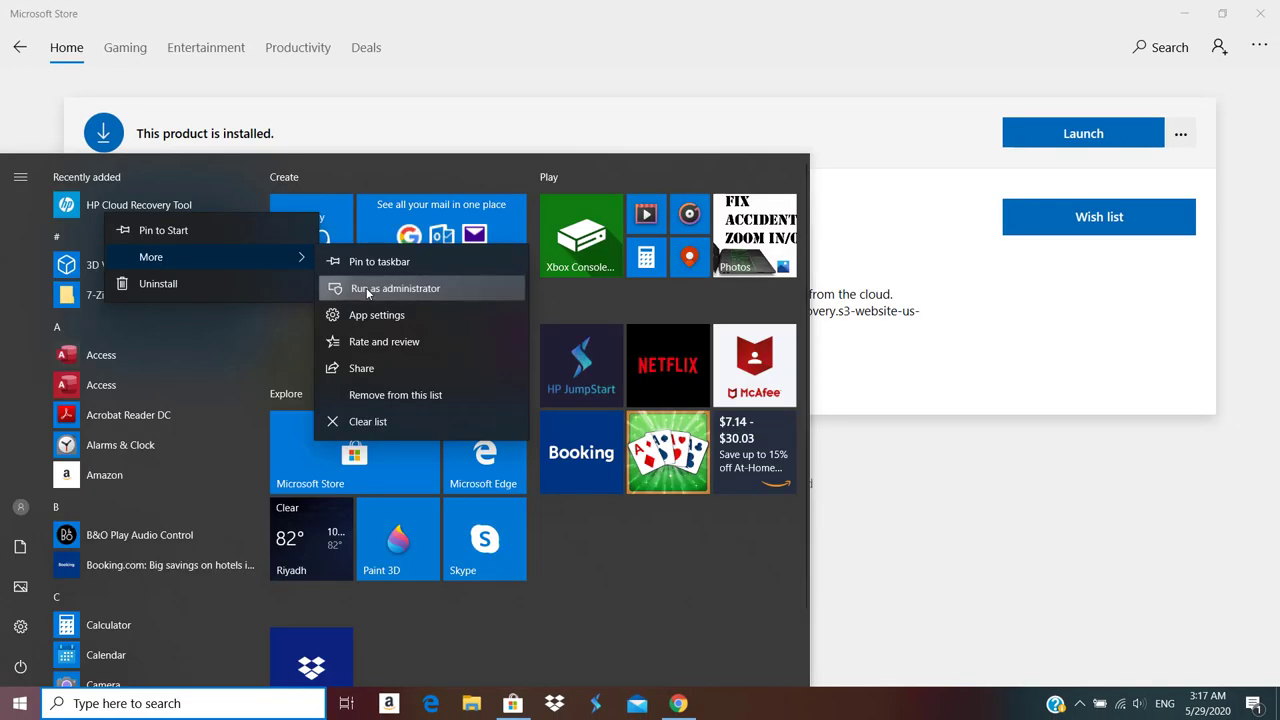
click(368, 288)
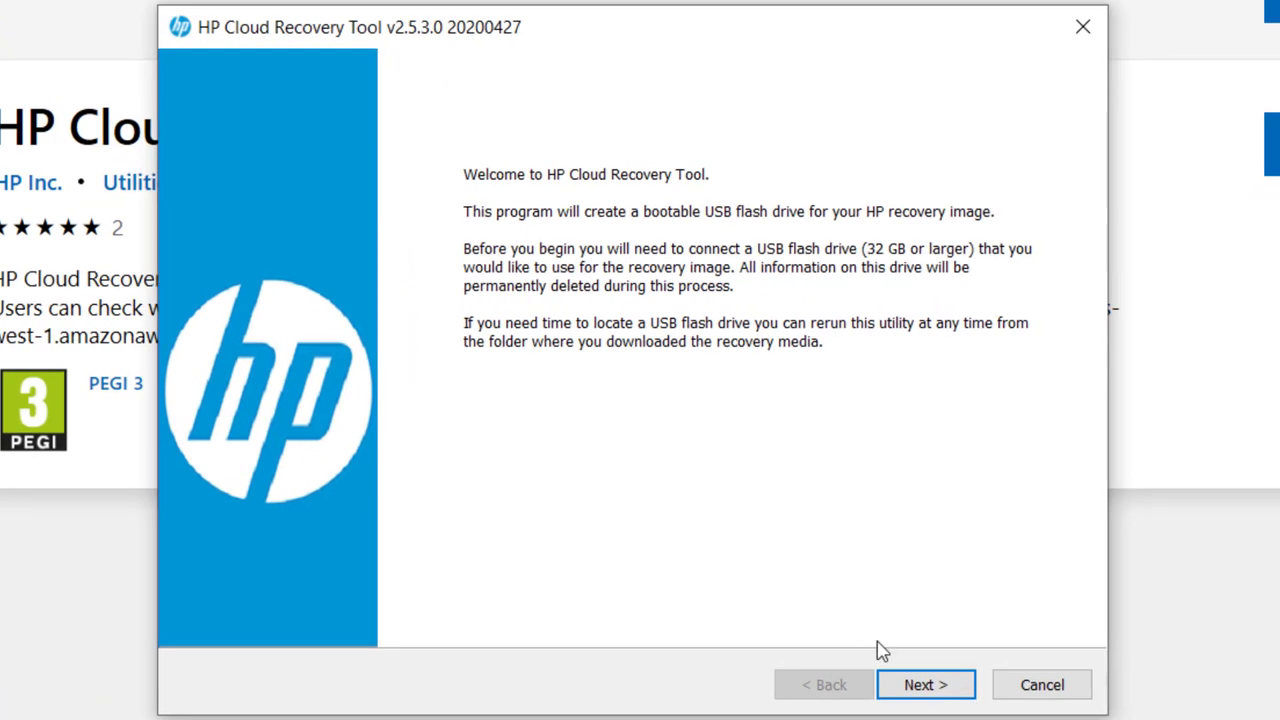
- Move past the welcome screen to the System Information Page showing country code A2N and Windows 10 64-bit
click(926, 688)
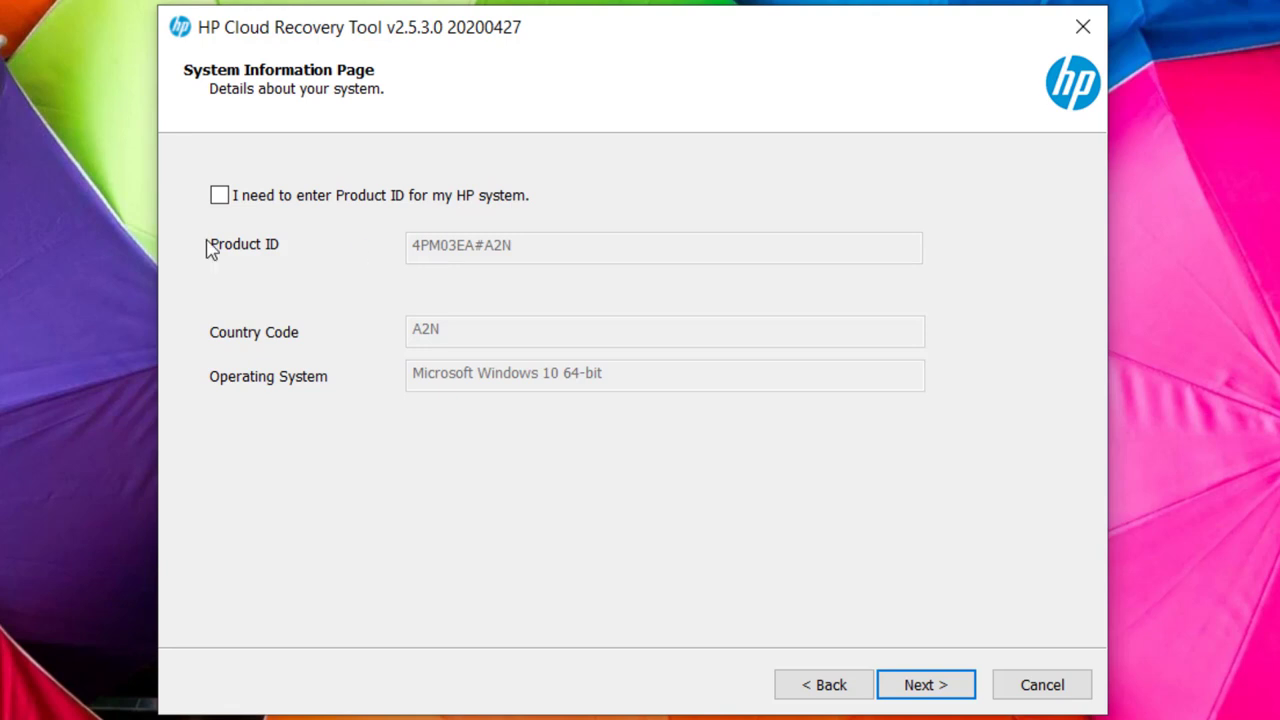
- Continue to USB preparation and select F: SanDisk Dual Drive USB Device (28.65 GB)
click(926, 689)
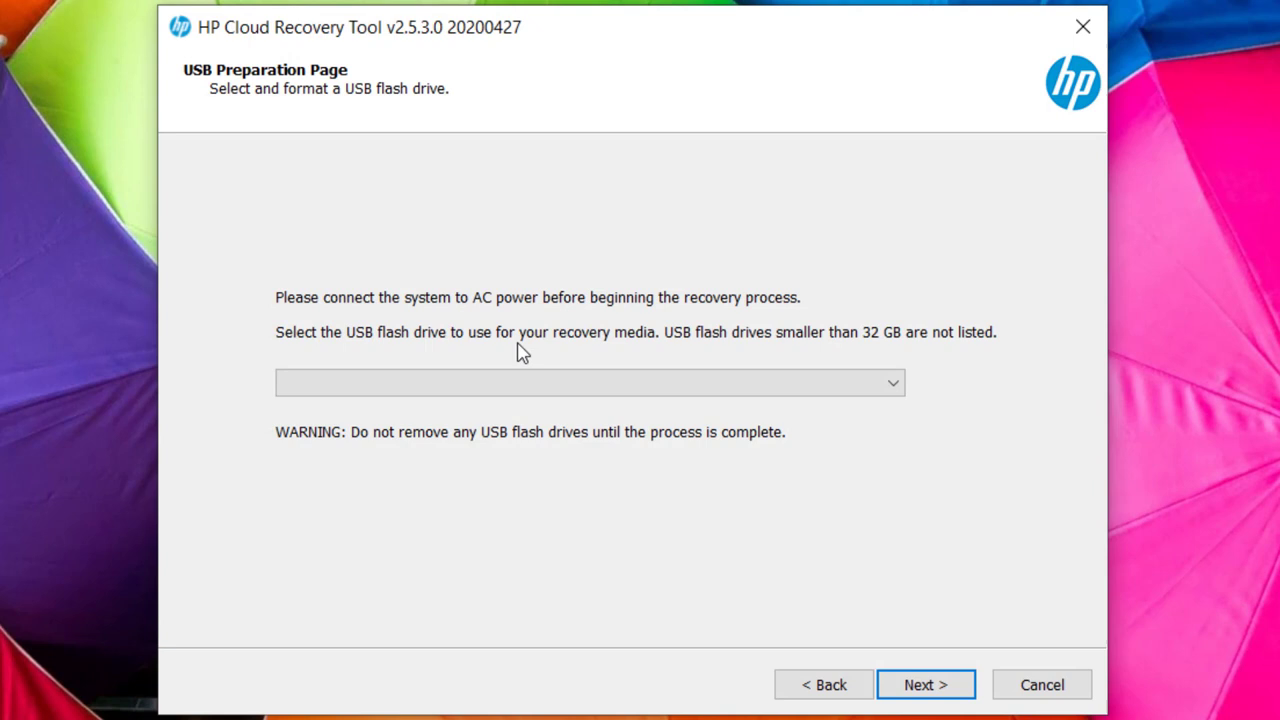
click(563, 391)
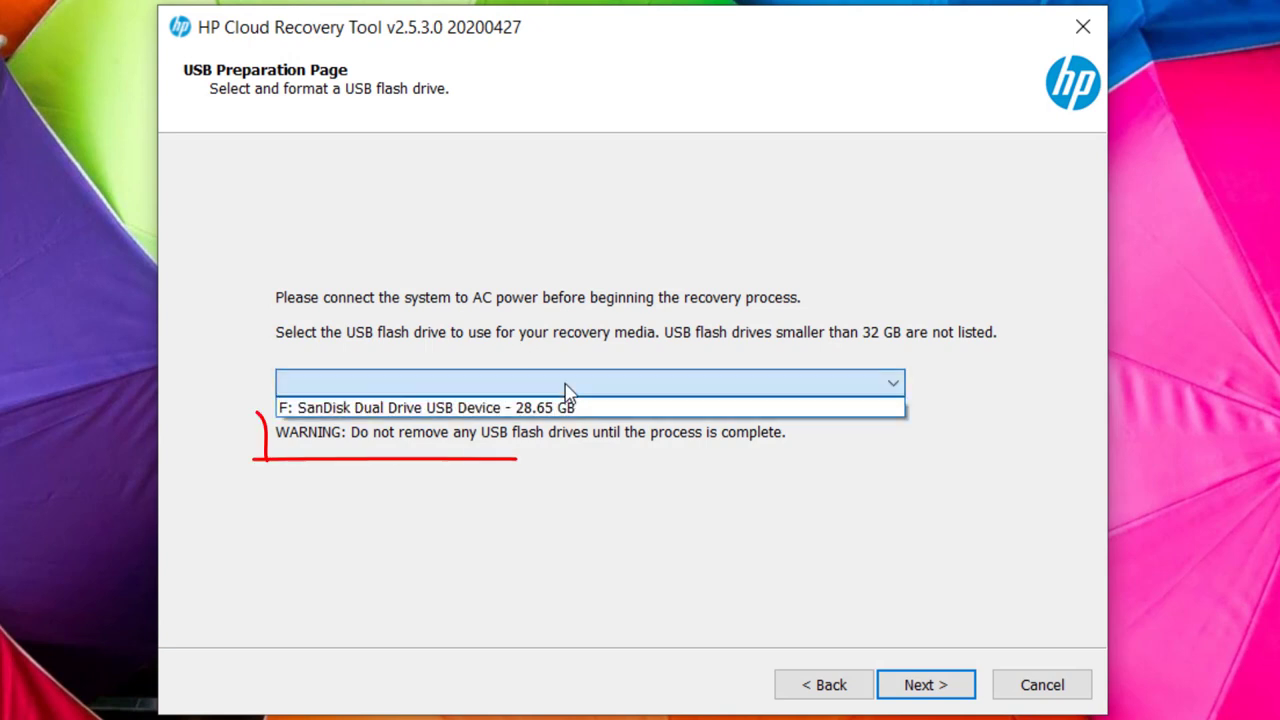
click(470, 410)
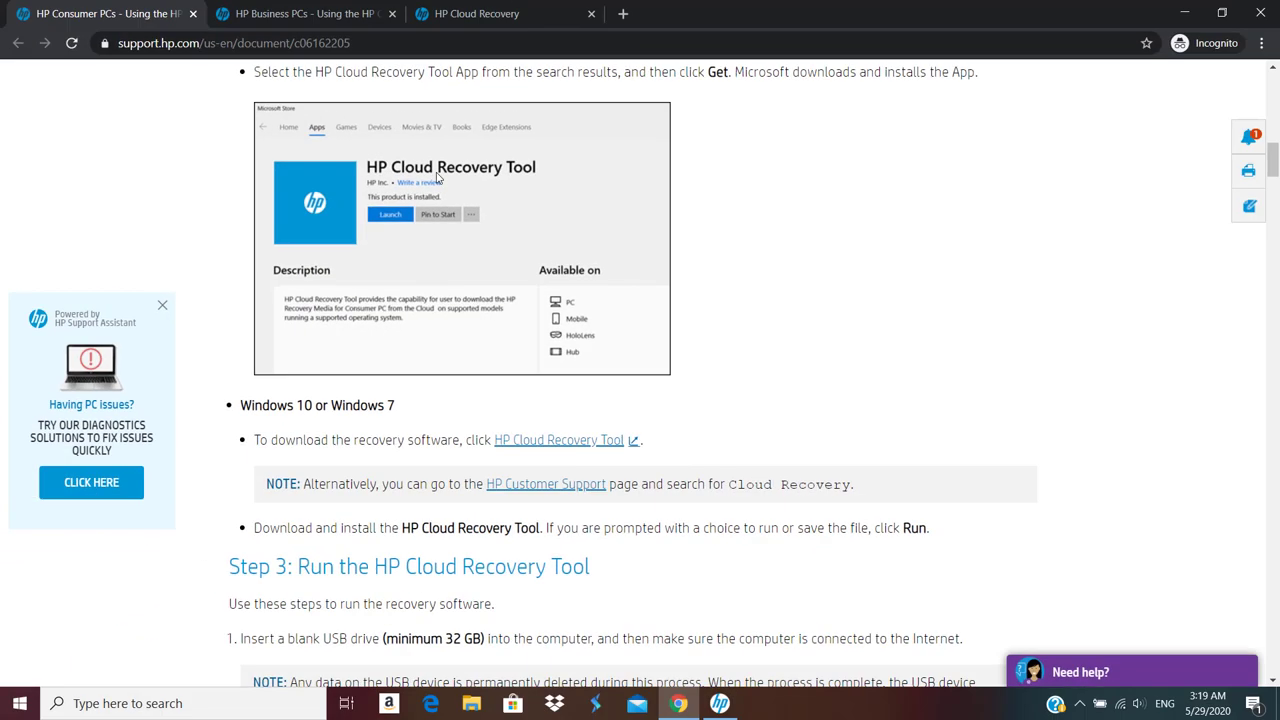
- Browse the HP Cloud Recovery supported platforms table, then return to the HP Business PCs article
click(480, 10)
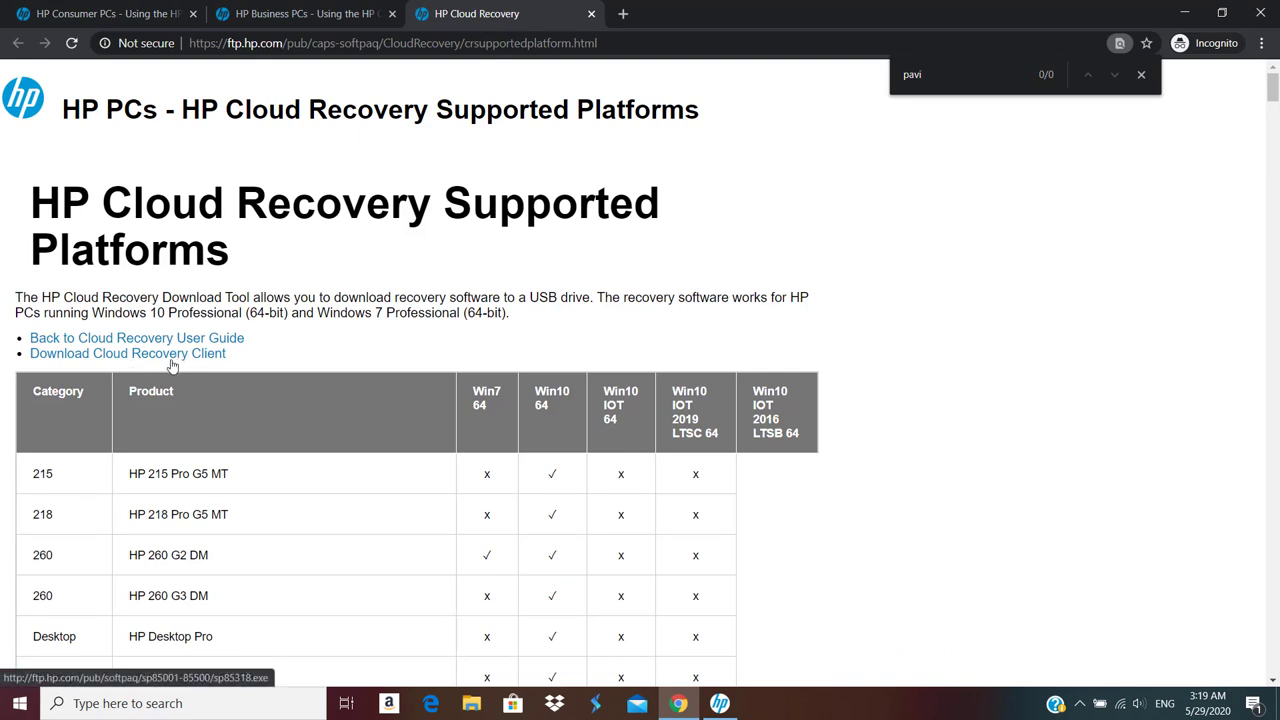
scroll(303, 398, down, 5)
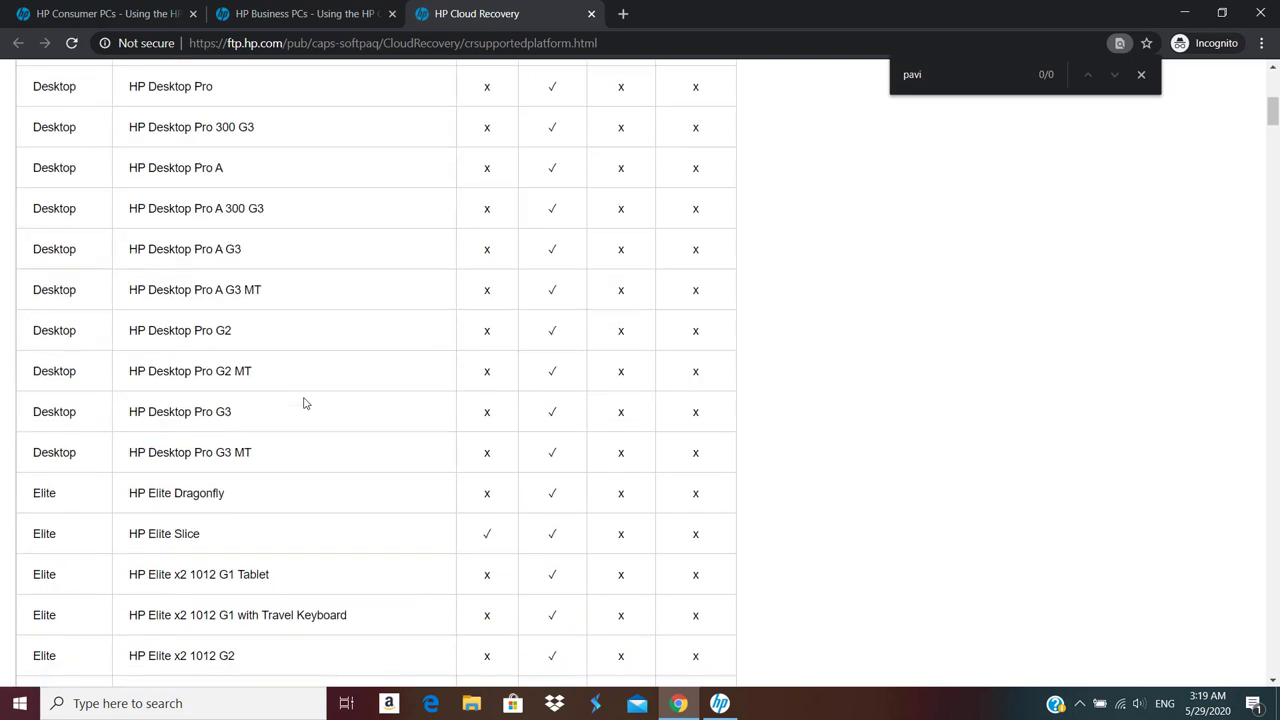
scroll(305, 403, up, 5)
scroll(305, 403, down, 18)
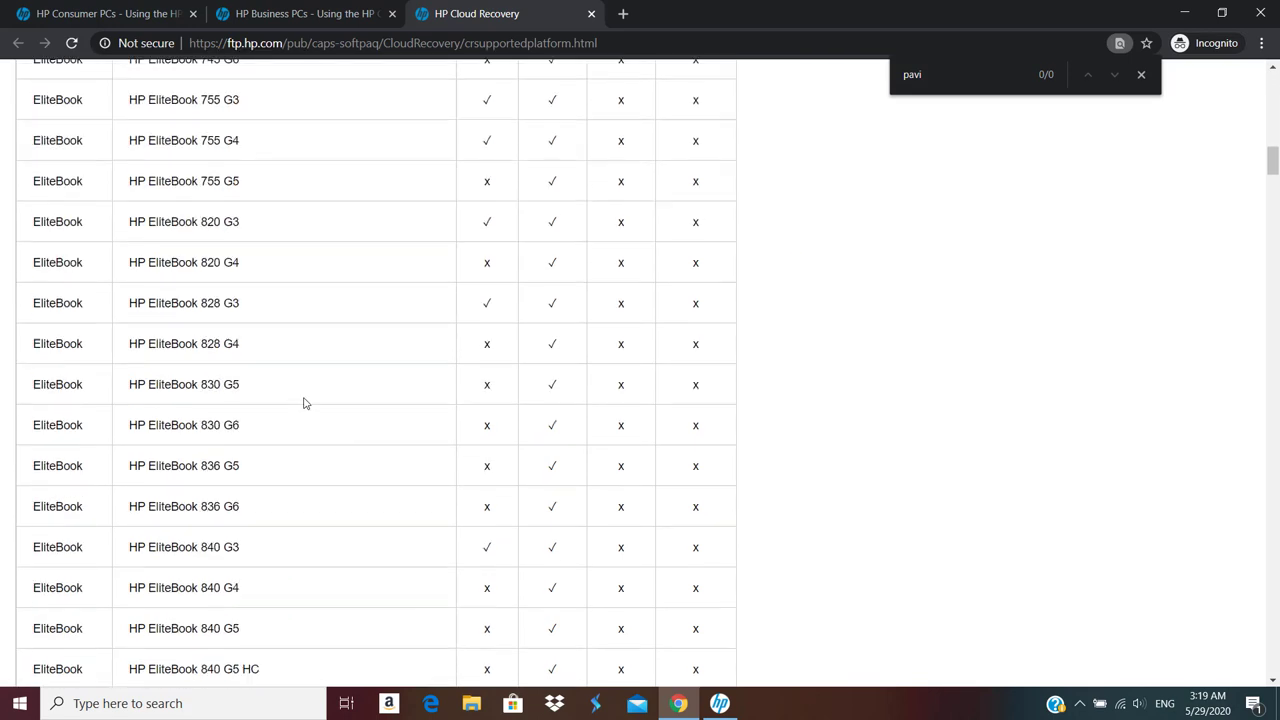
scroll(305, 403, down, 20)
scroll(305, 403, up, 20)
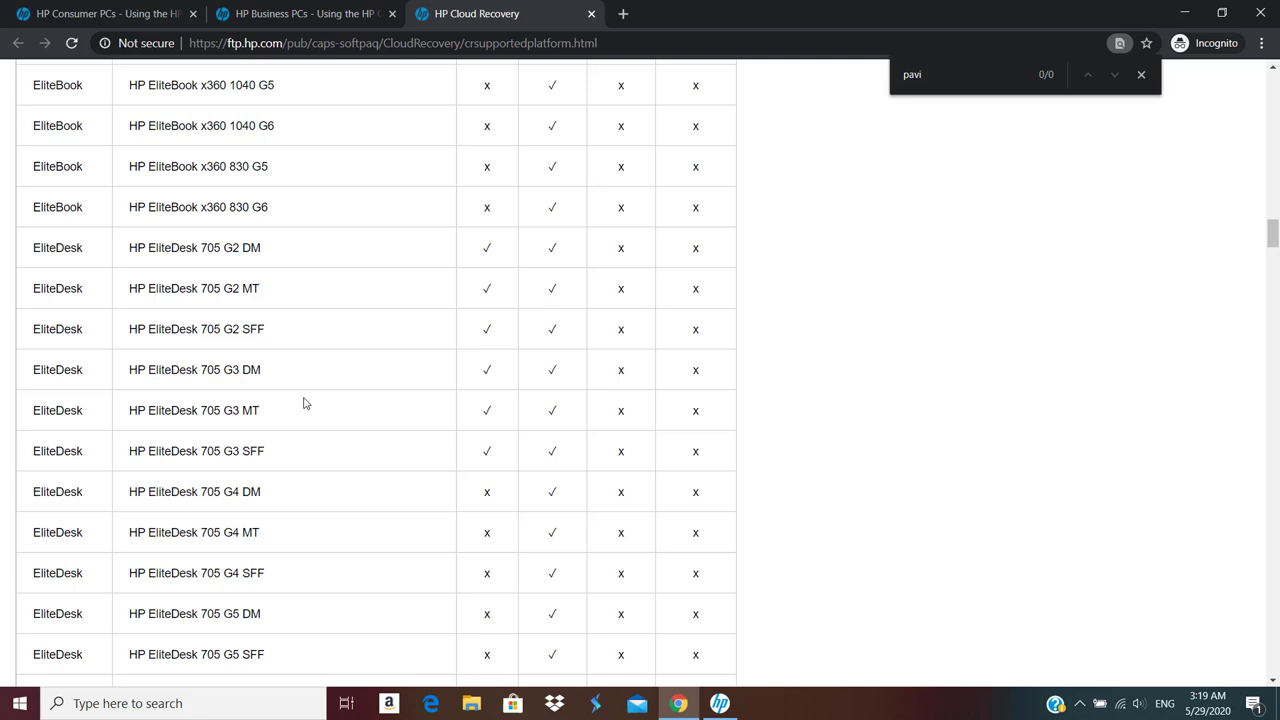
click(299, 11)
- Read the article from the proxy configuration step down to step 7's USB erase confirmation dialog
key(Page_Down)
key(Page_Down)
key(Page_Down)
key(Page_Down)
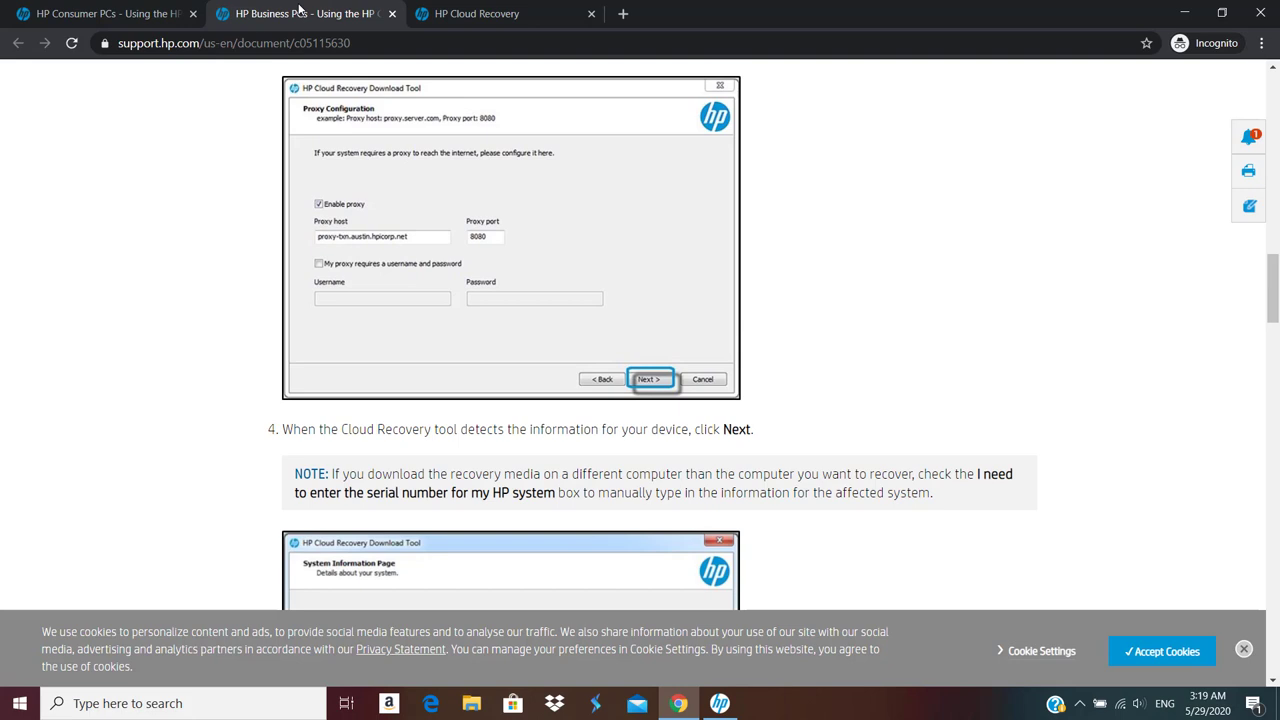
key(Page_Down)
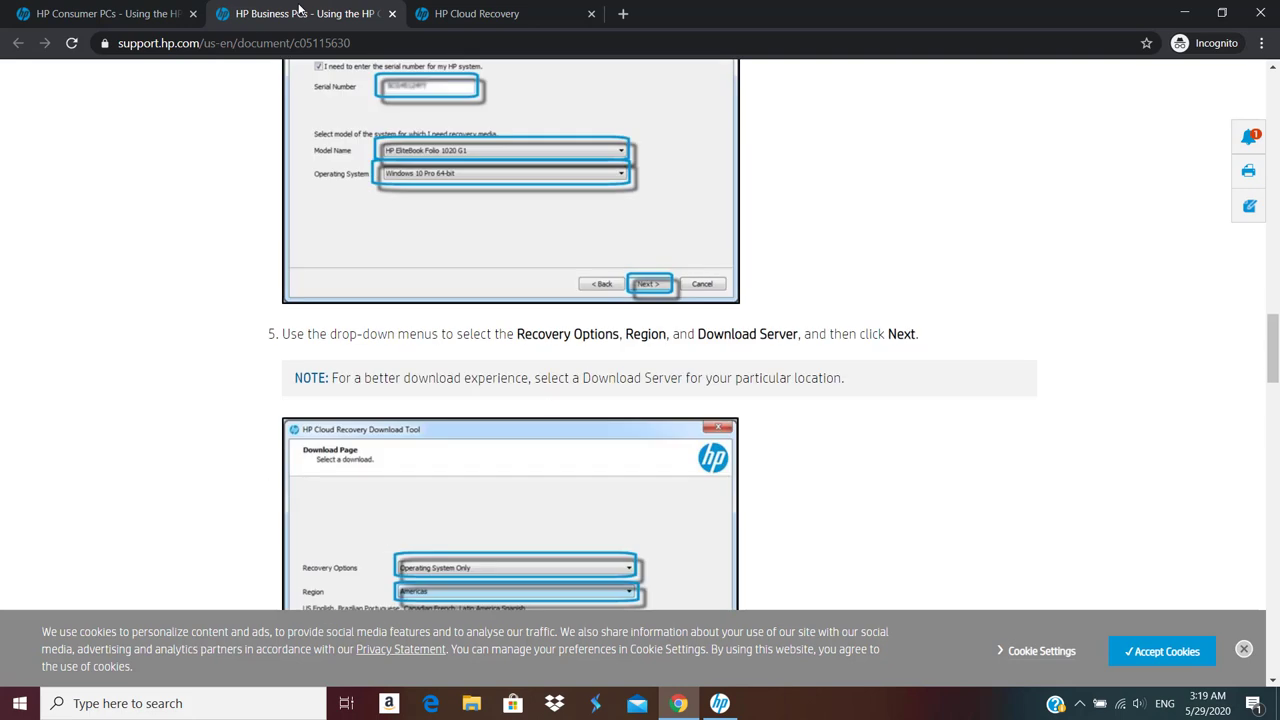
key(Up)
key(Up)
key(Up)
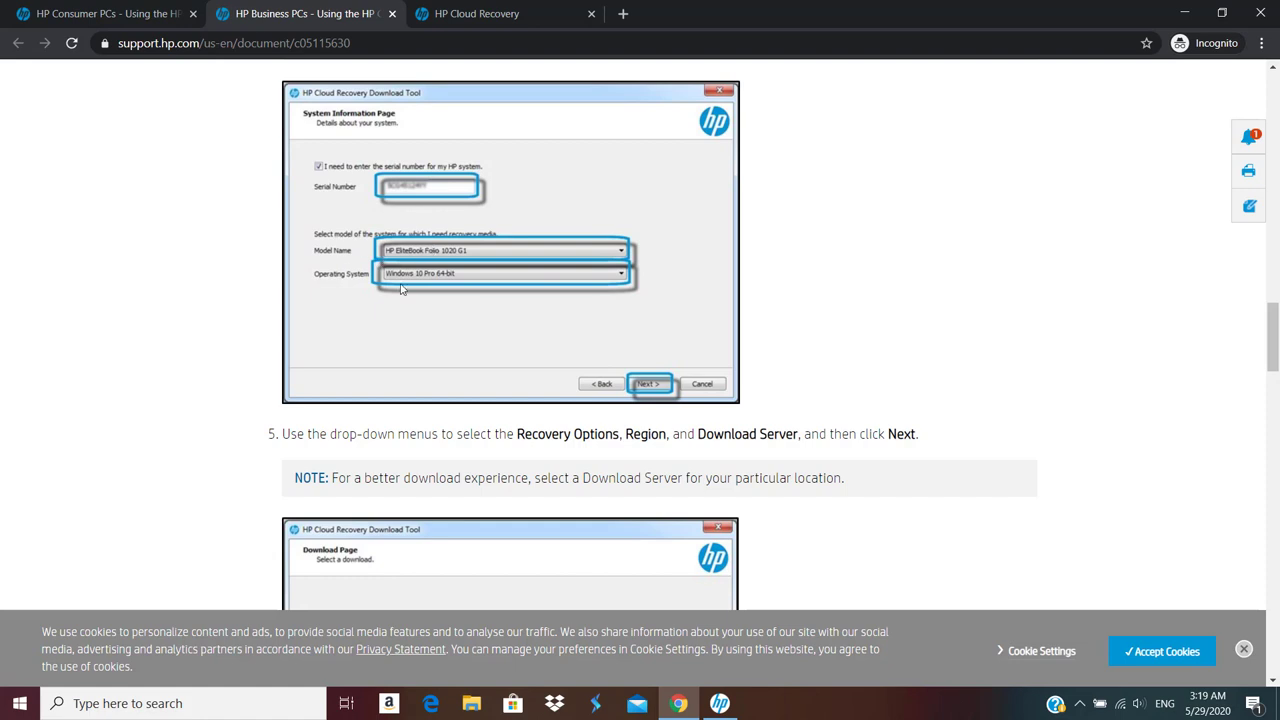
scroll(405, 289, down, 3)
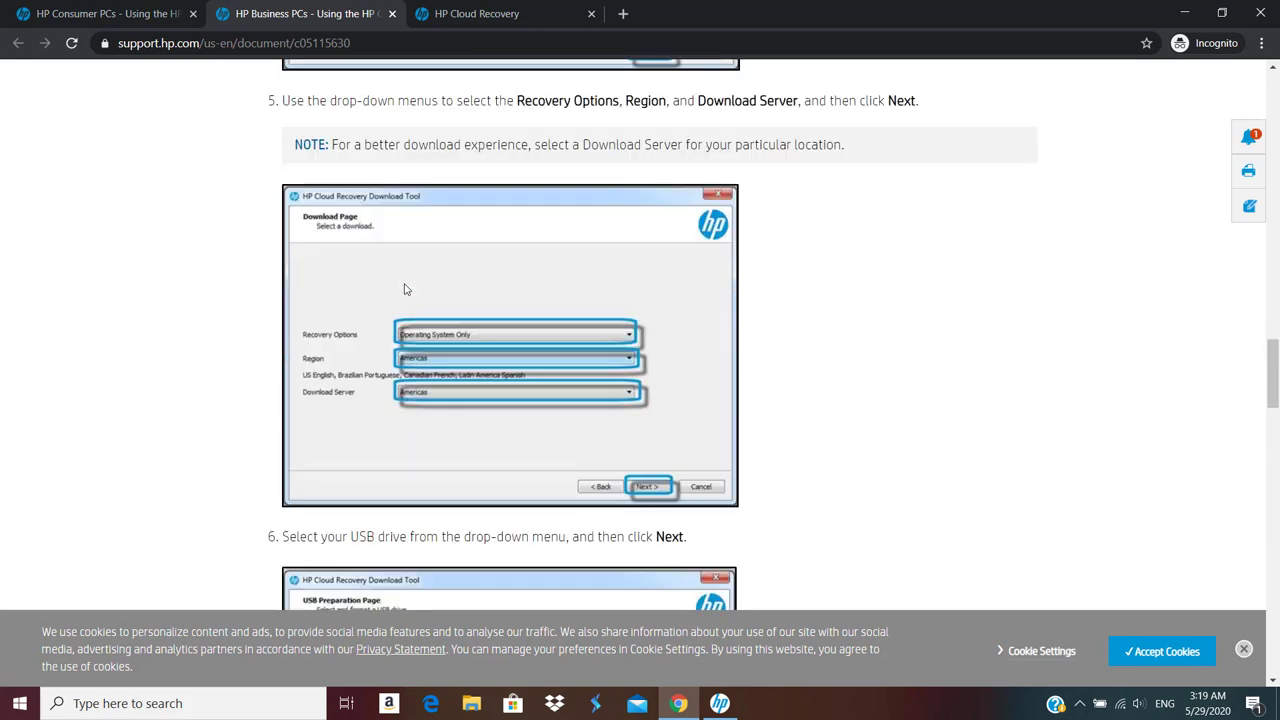
scroll(405, 289, down, 1)
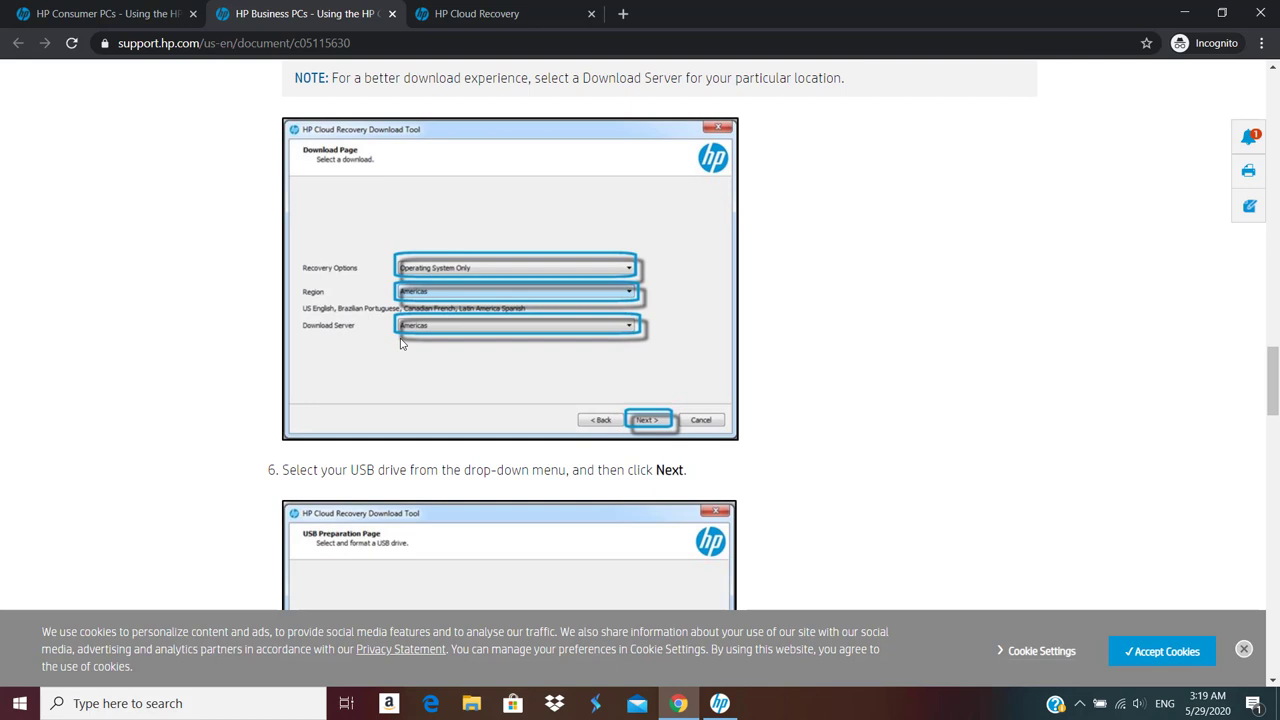
scroll(402, 344, down, 1)
scroll(402, 344, down, 2)
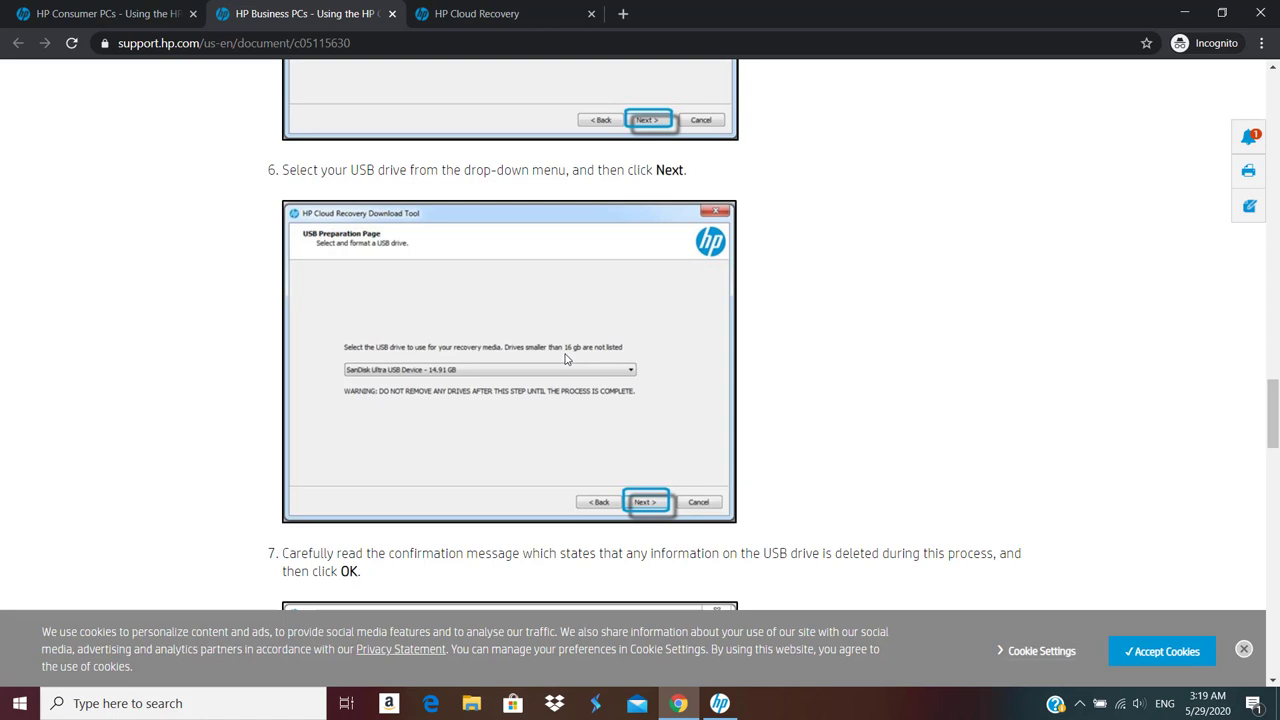
scroll(565, 358, down, 1)
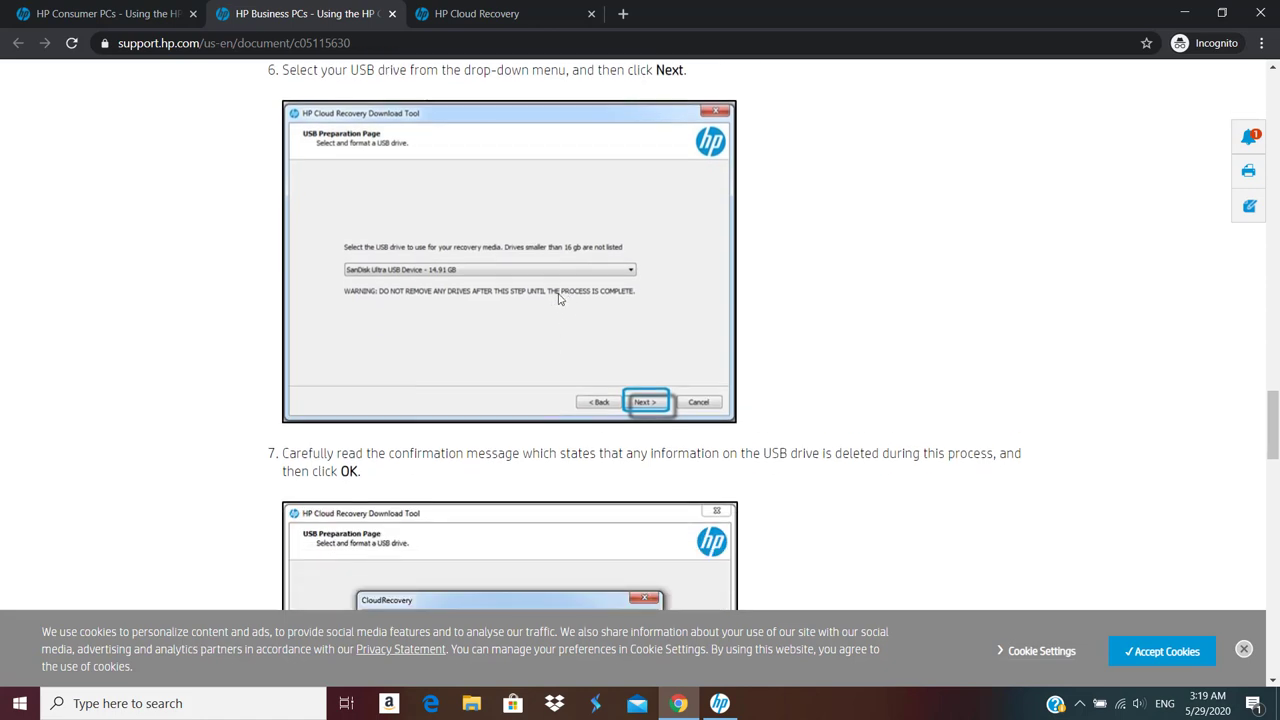
scroll(565, 289, down, 1)
scroll(565, 289, down, 10)
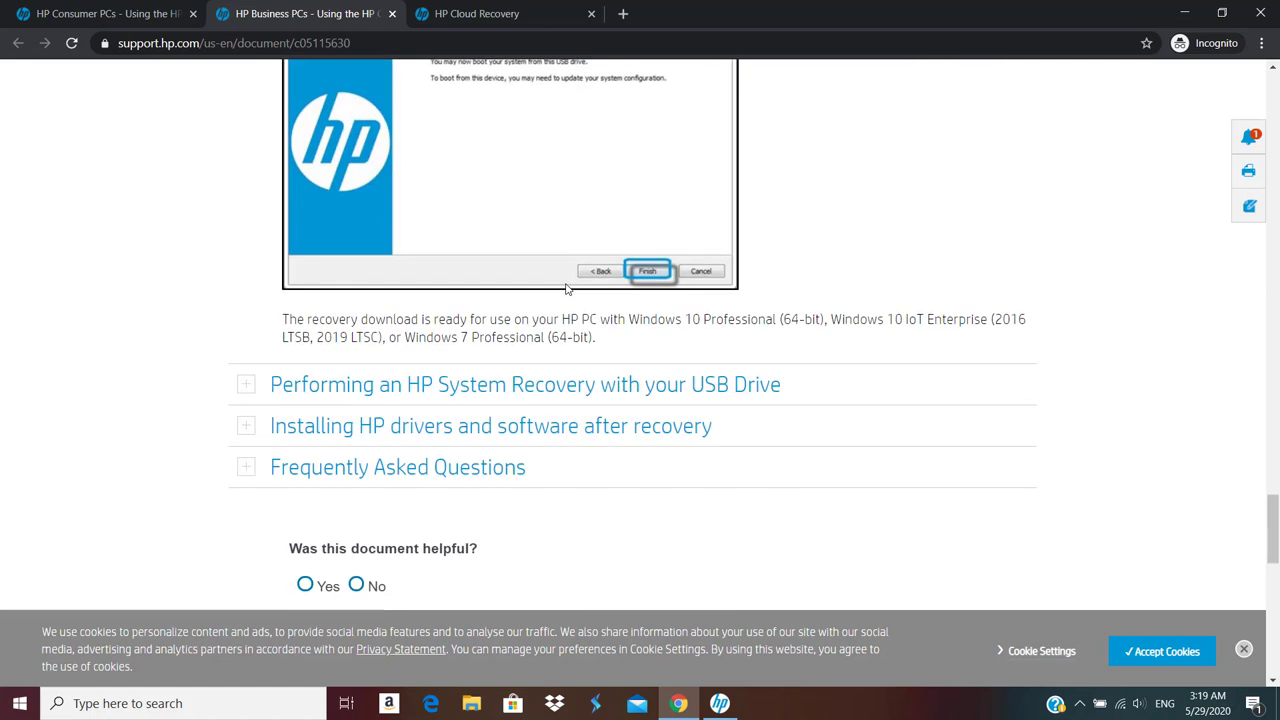
scroll(565, 289, up, 5)
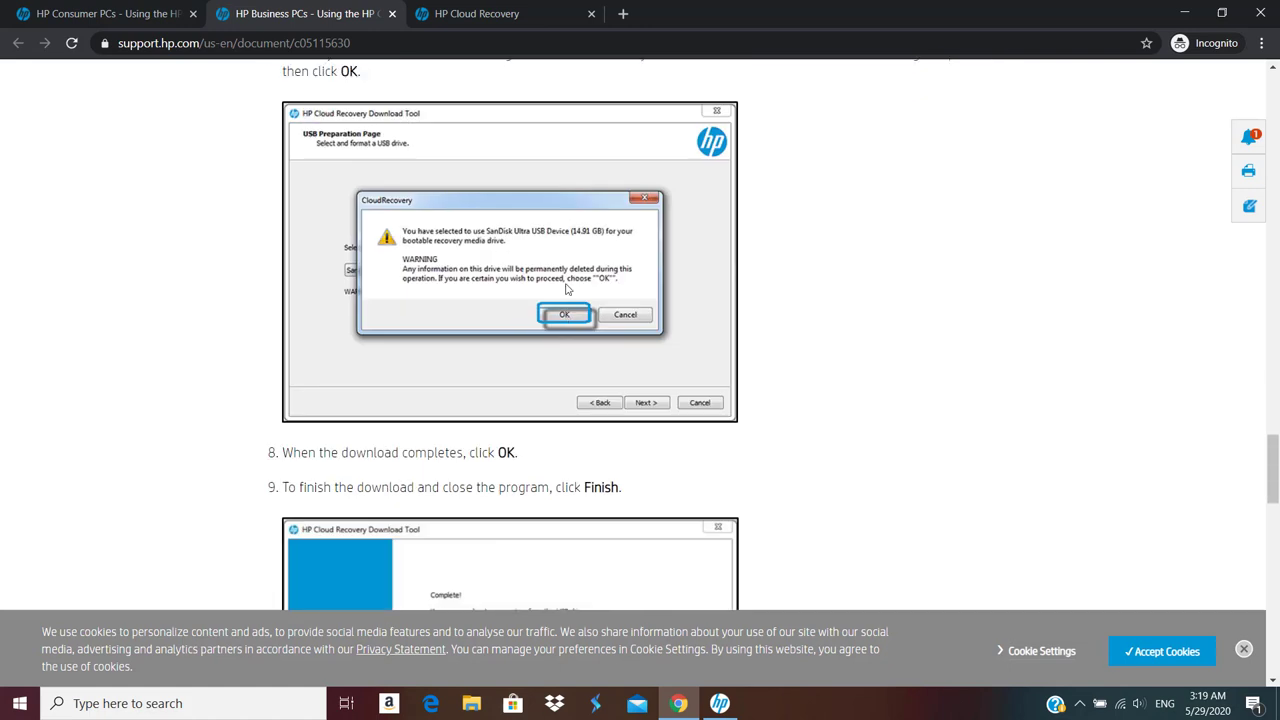